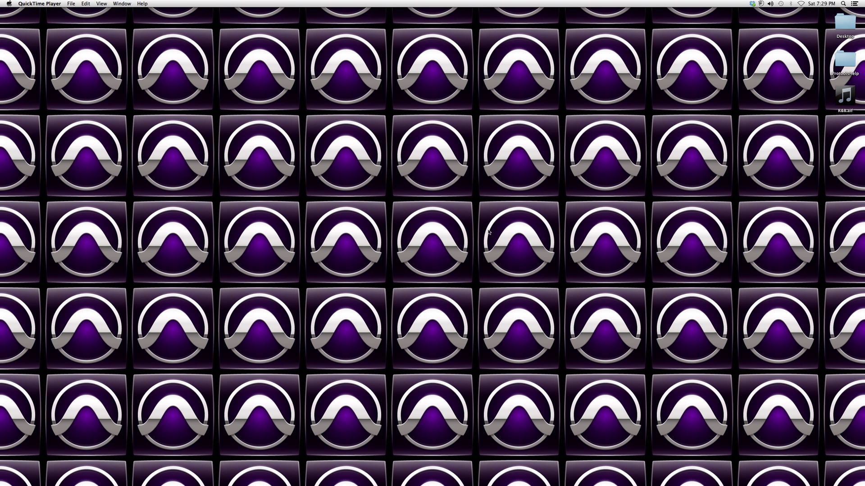
Restore the minimized Protoolshelp Edit window from the Dock so it fills the screen
mouse_move(696, 482)
left_click(695, 473)
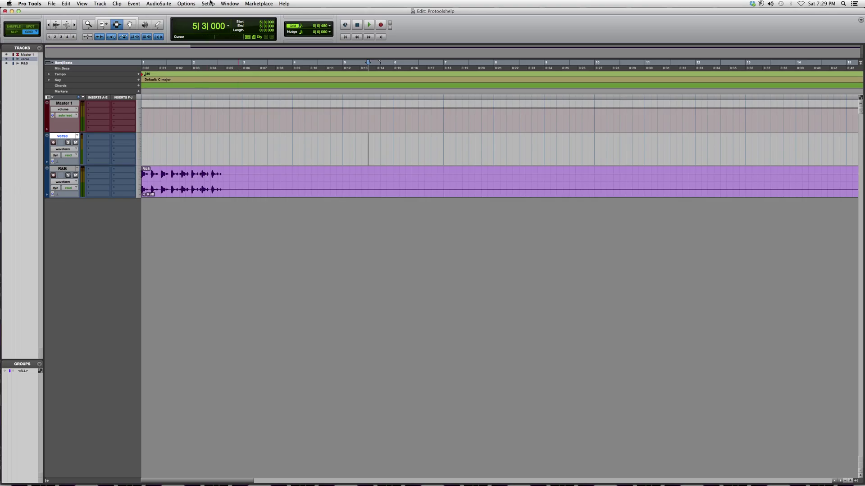
left_click(229, 4)
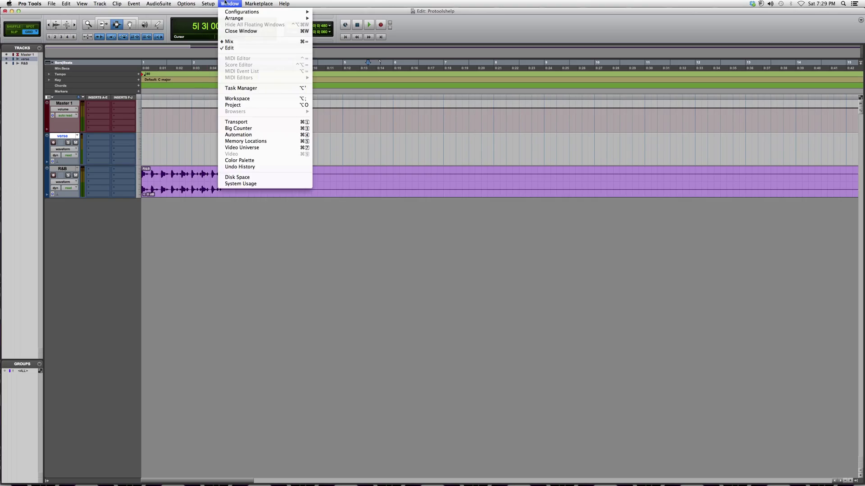
Open the Workspace browser, nudge it up and right, and select the Macintosh HD volume
left_click(238, 99)
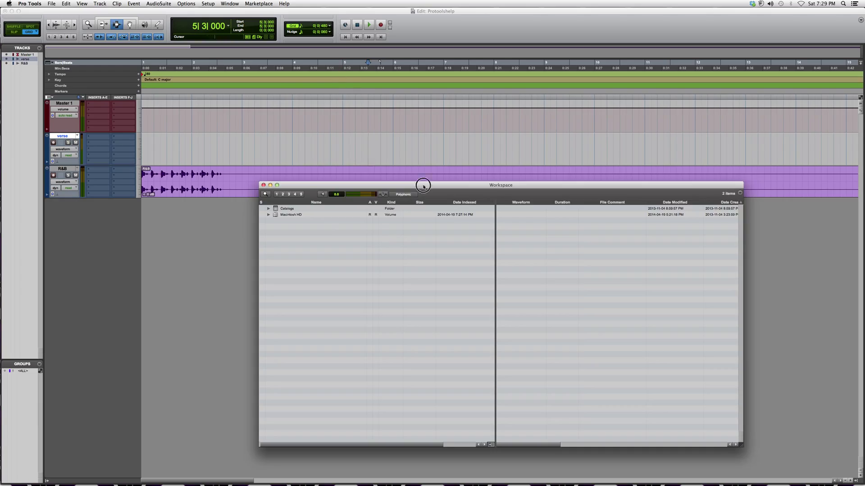
left_click_drag(423, 185, 432, 156)
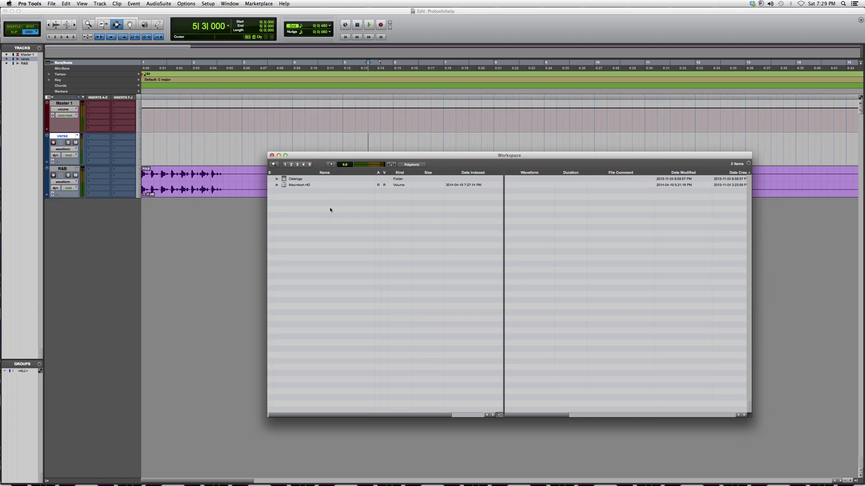
left_click(318, 188)
Close the Workspace window, leaving the Master, verse and R&B tracks in view
key("ctrl+super+Escape")
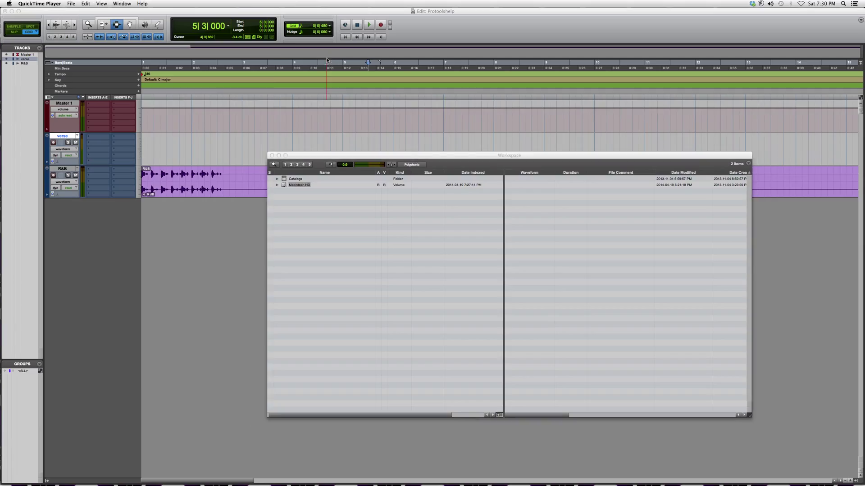
left_click(272, 156)
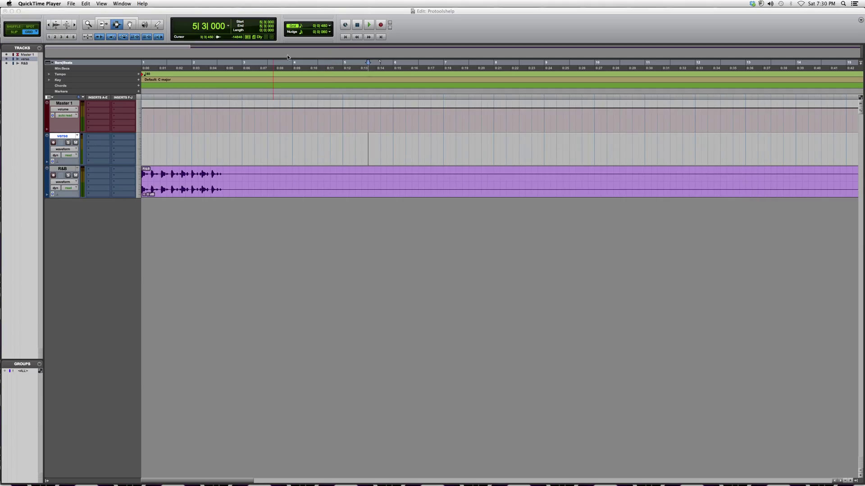